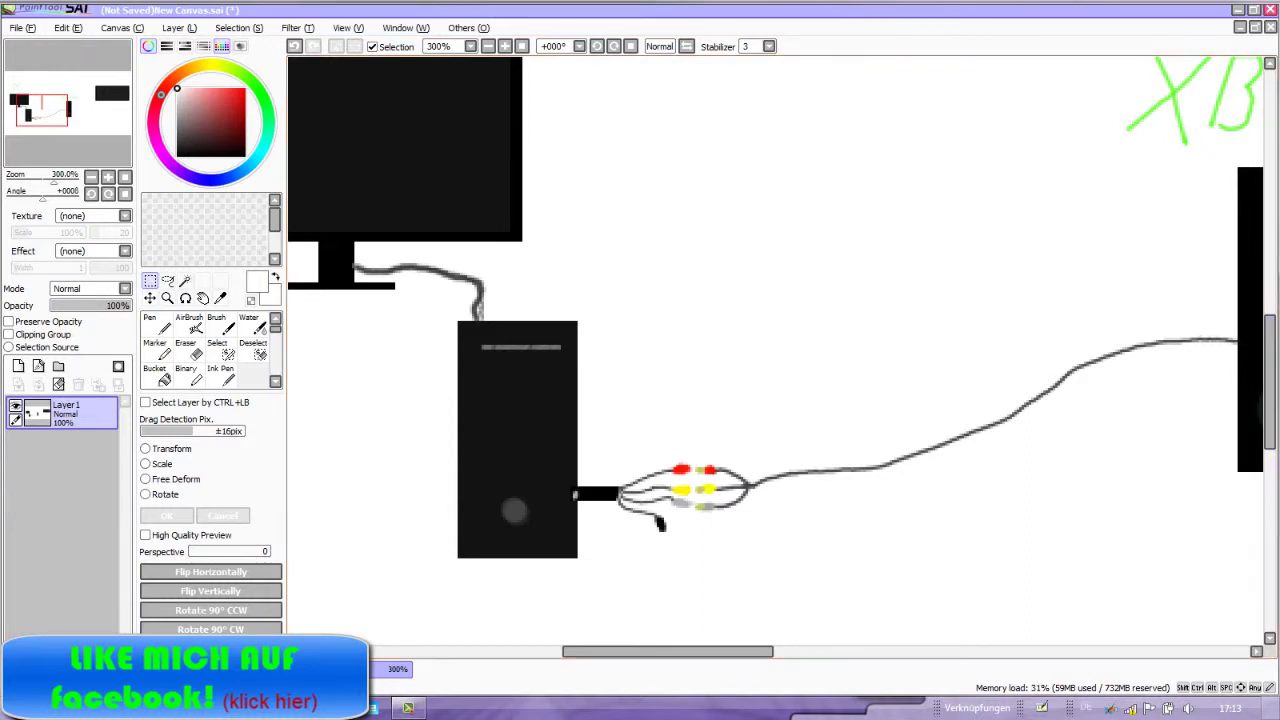
# Examine the connection diagram from the monitor and PC tower along the cable to the XBox360 console.
pyautogui.moveTo(1270, 346)
pyautogui.mouseDown()
pyautogui.moveTo(1270, 226)
pyautogui.moveTo(1277, 338)
pyautogui.mouseUp()
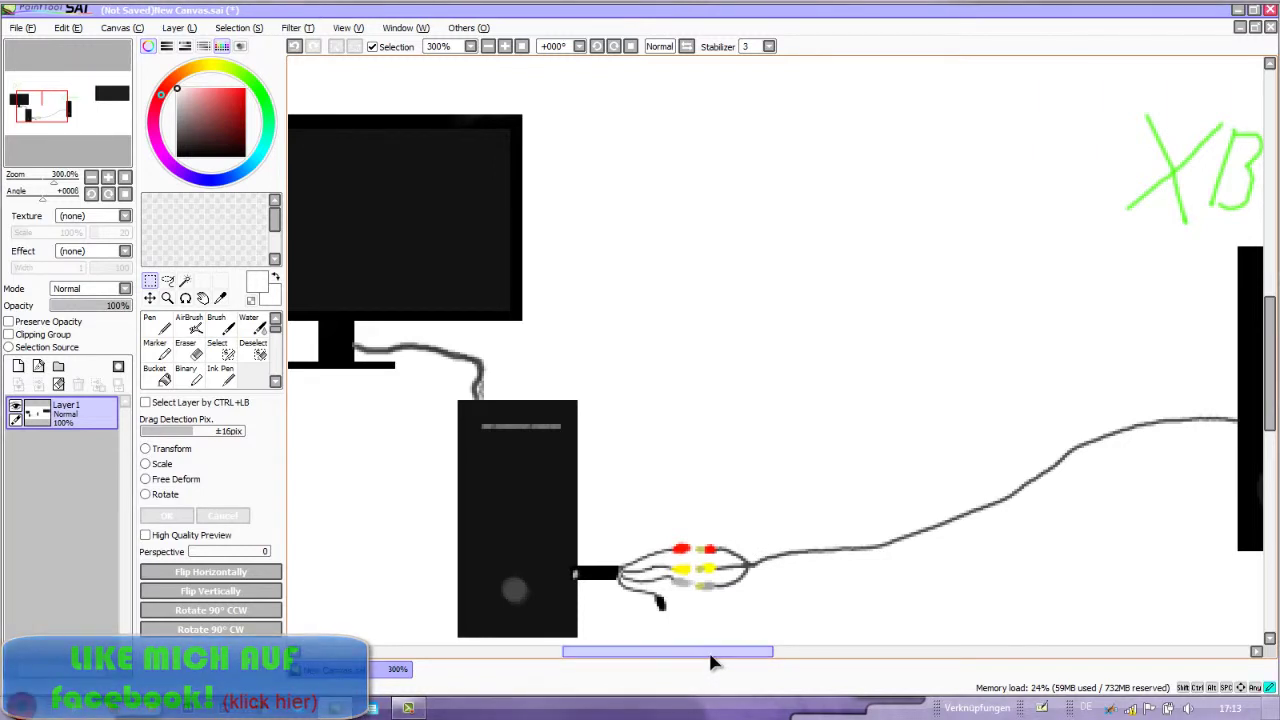
pyautogui.moveTo(711, 660); pyautogui.dragTo(690, 626)
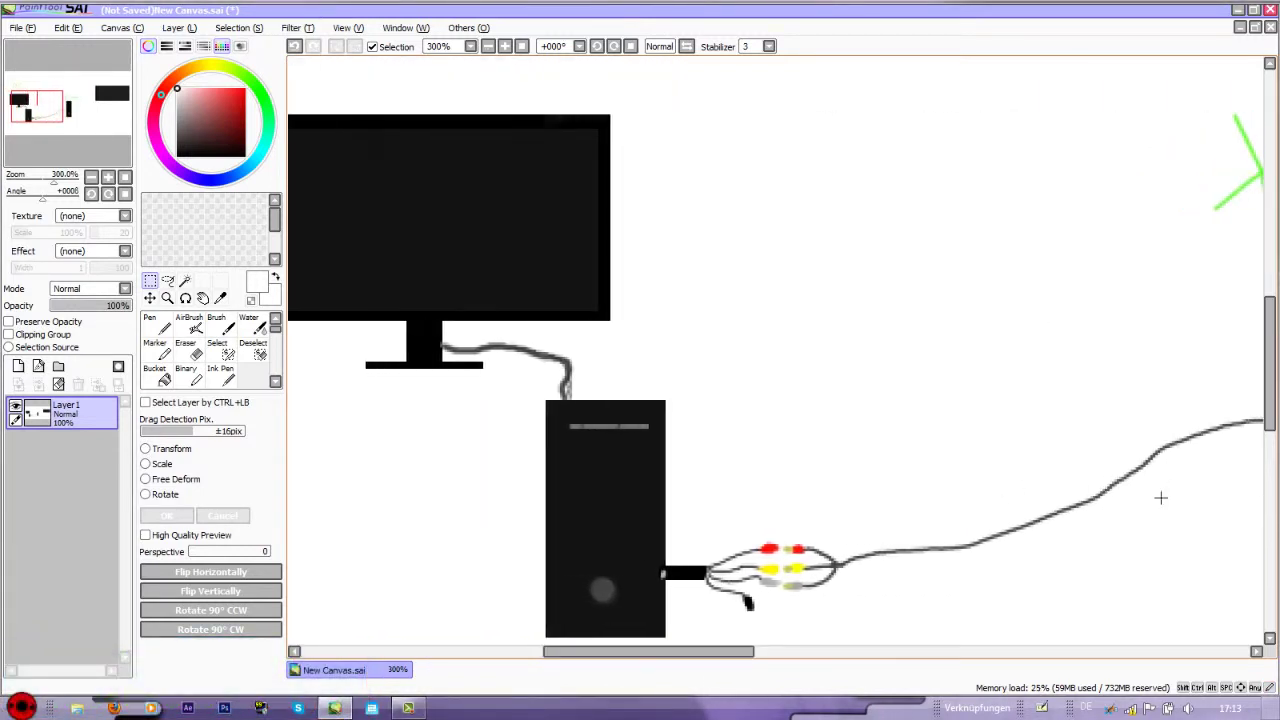
pyautogui.moveTo(729, 651)
pyautogui.mouseDown()
pyautogui.moveTo(836, 648)
pyautogui.moveTo(888, 612)
pyautogui.moveTo(1016, 580)
pyautogui.moveTo(799, 594)
pyautogui.moveTo(614, 555)
pyautogui.moveTo(811, 603)
pyautogui.mouseUp()
pyautogui.moveTo(771, 651); pyautogui.dragTo(854, 648)
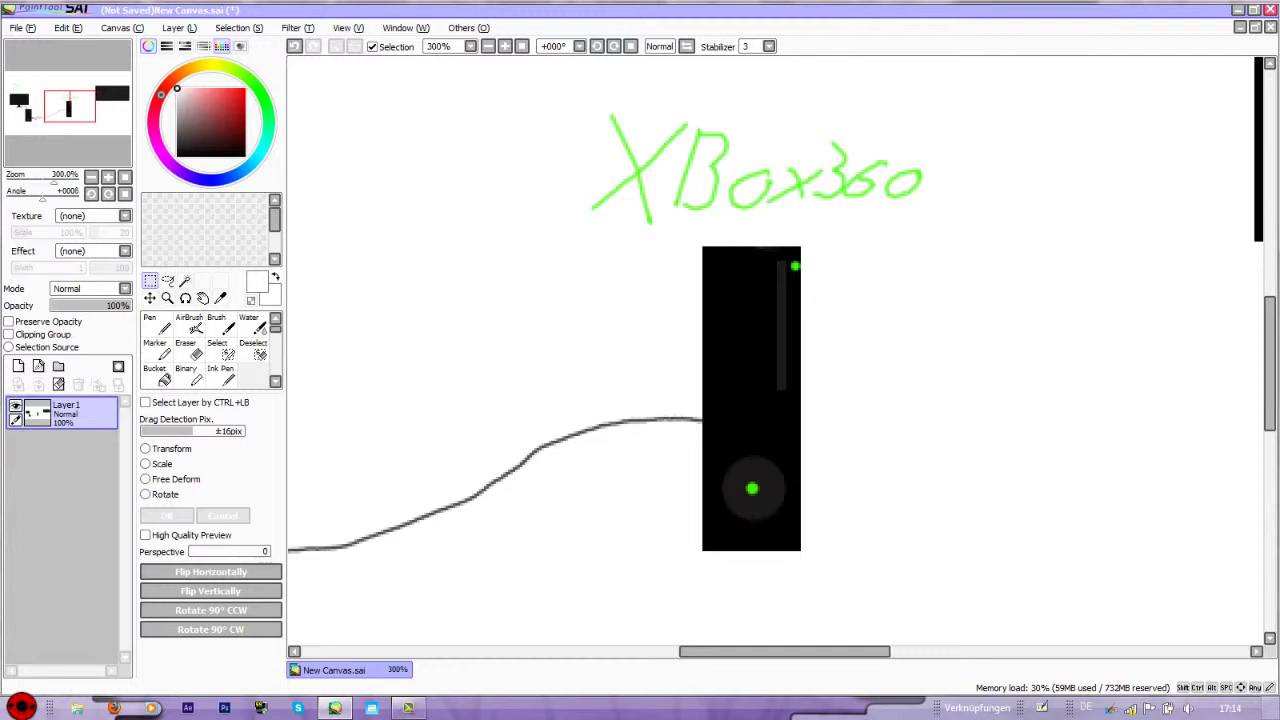
pyautogui.moveTo(750, 400); pyautogui.dragTo(1211, 375)
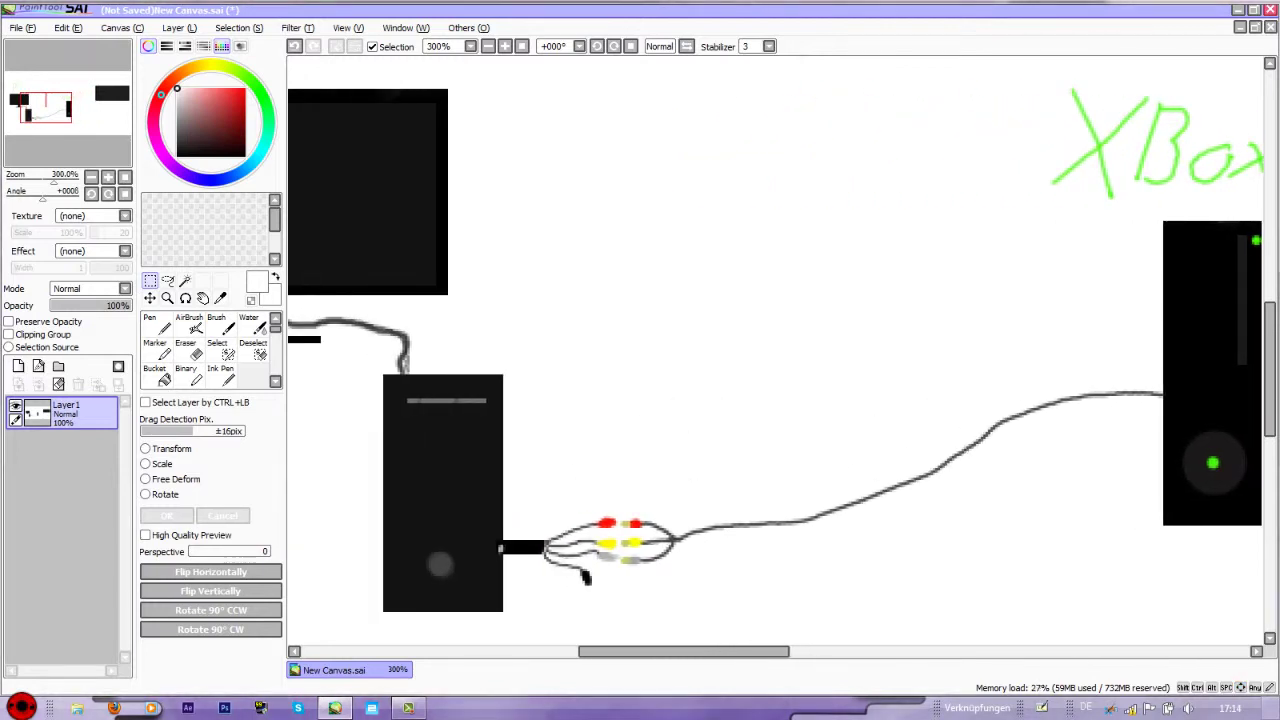
pyautogui.moveTo(1100, 375); pyautogui.dragTo(844, 375)
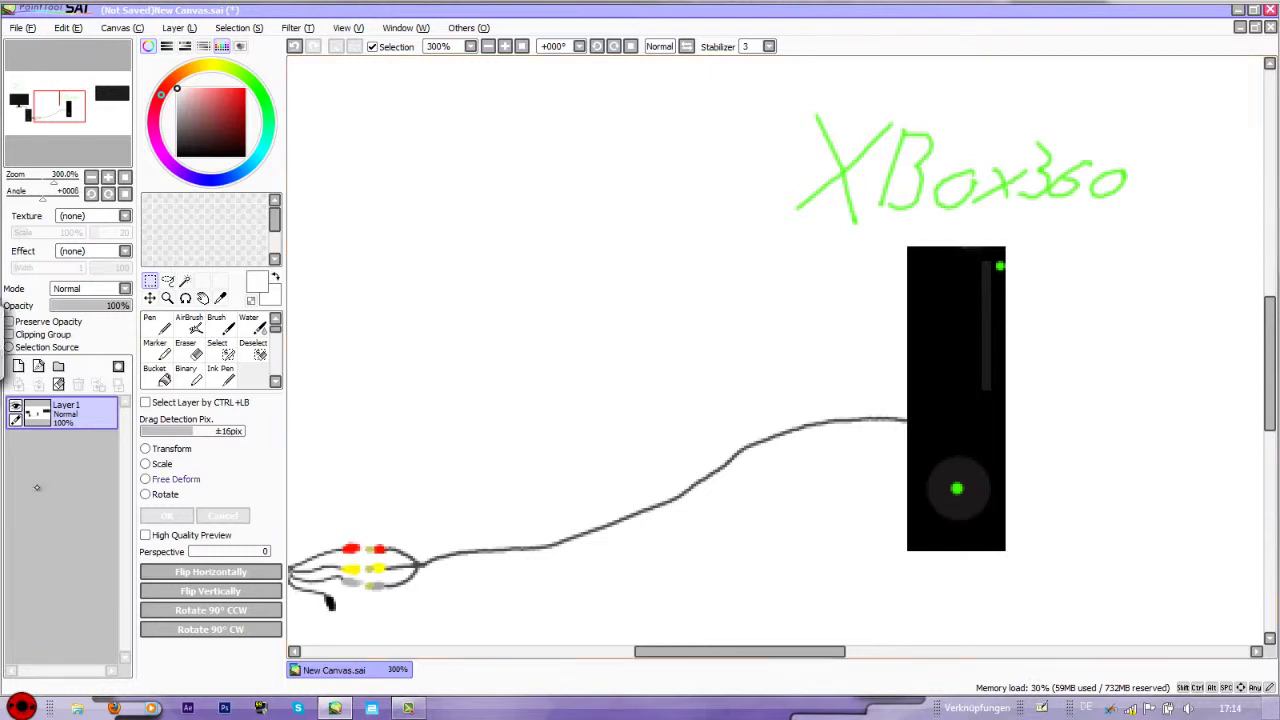
# Draw a dark gray AirBrush pointer line to the cable's end at the XBox360 console.
pyautogui.click(155, 325)
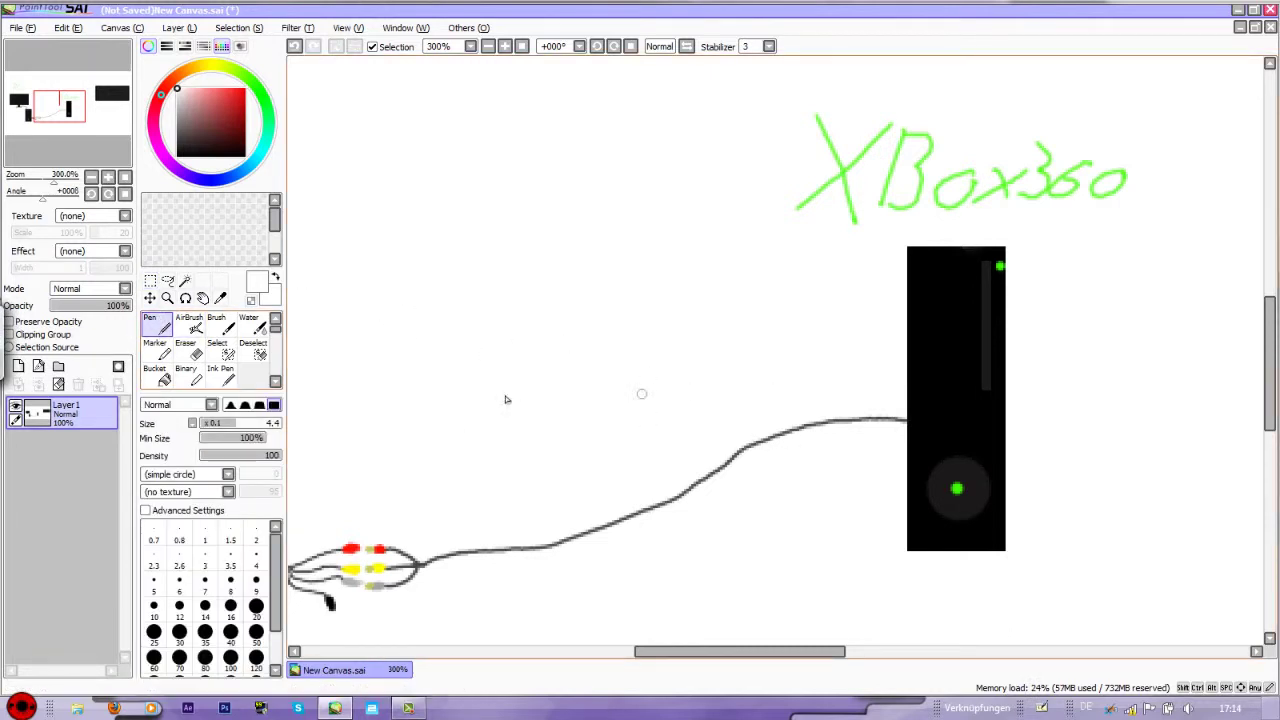
pyautogui.click(190, 324)
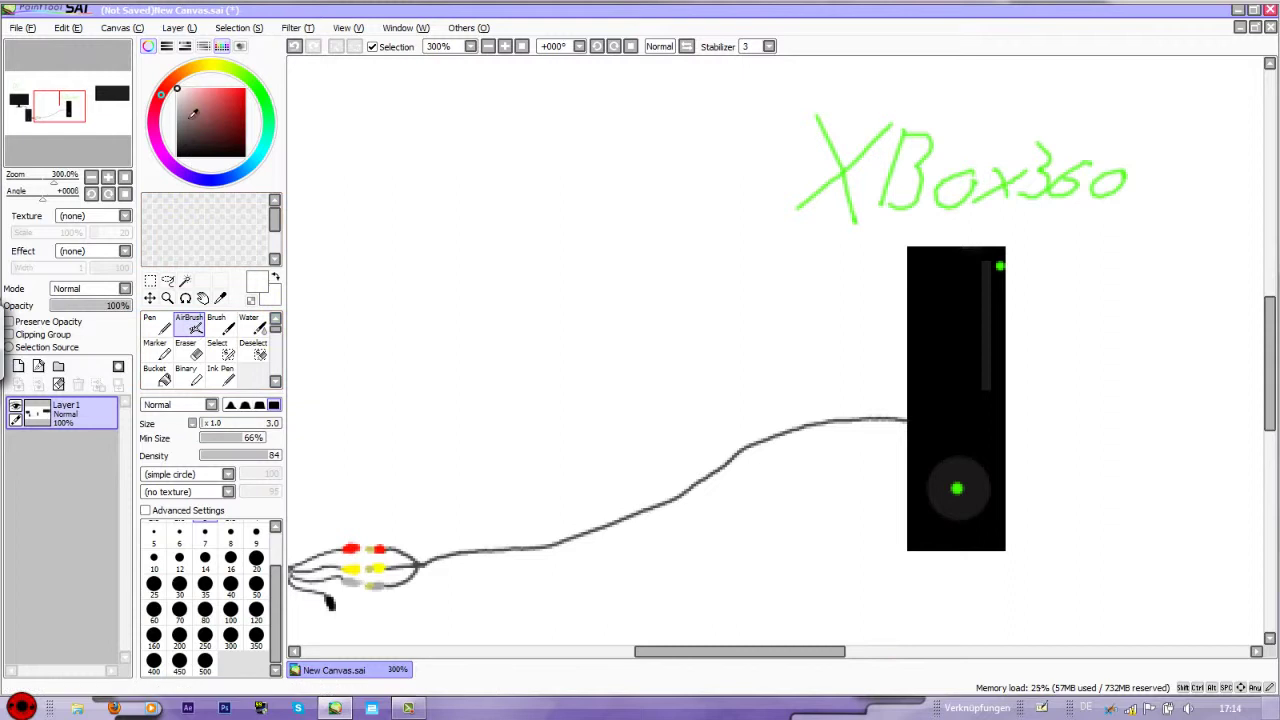
pyautogui.moveTo(196, 110); pyautogui.dragTo(174, 132)
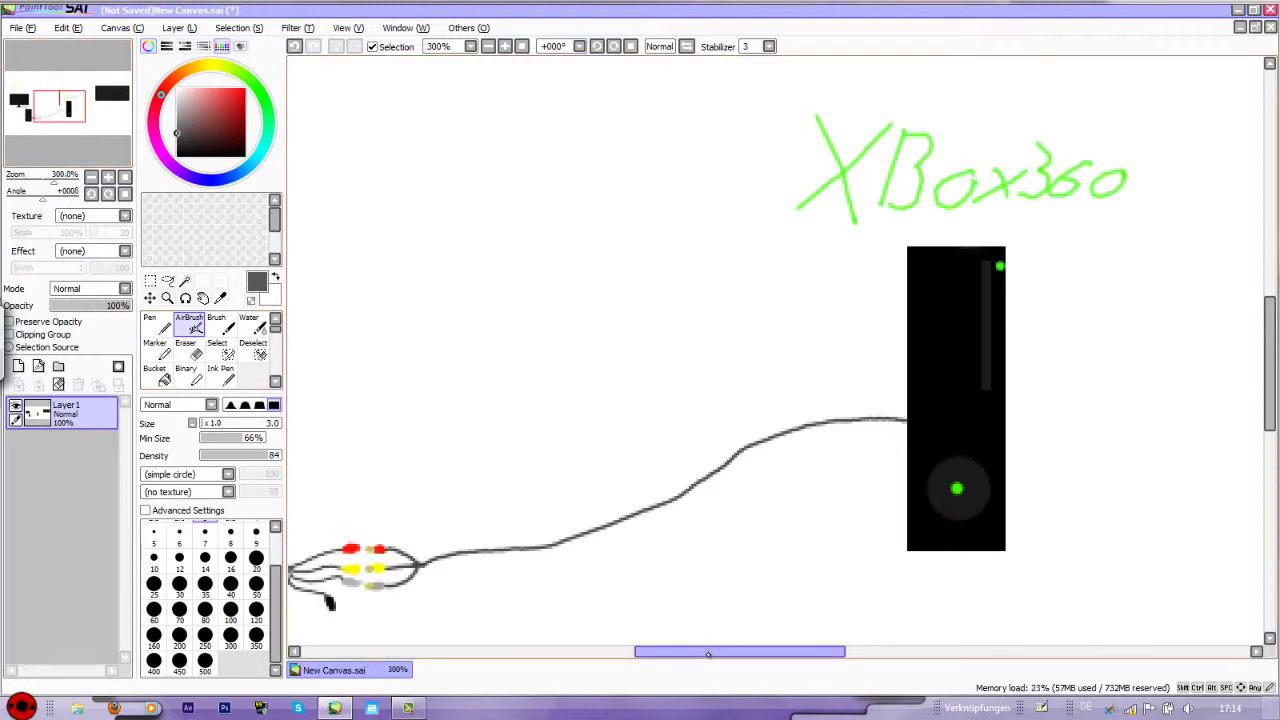
pyautogui.moveTo(706, 652)
pyautogui.mouseDown()
pyautogui.moveTo(595, 651)
pyautogui.moveTo(693, 651)
pyautogui.mouseUp()
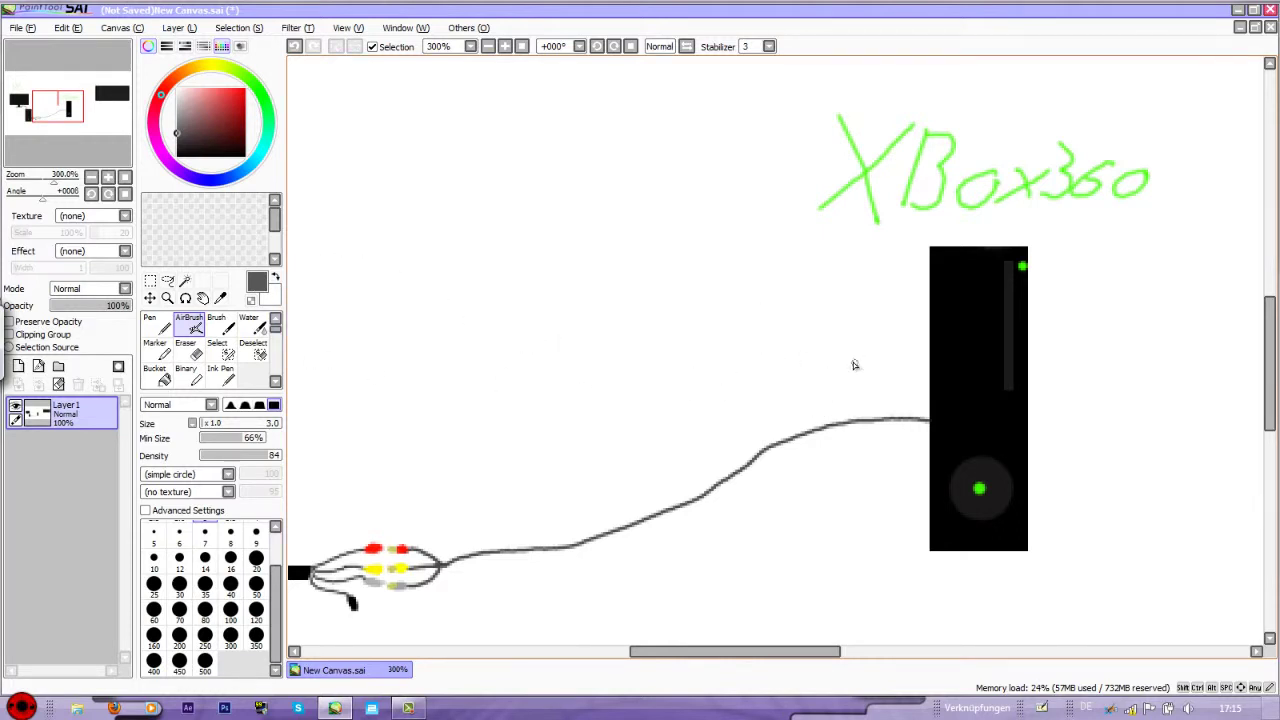
pyautogui.moveTo(850, 360)
pyautogui.mouseDown()
pyautogui.moveTo(871, 390)
pyautogui.moveTo(914, 410)
pyautogui.mouseUp()
# Hand-letter HDMI in dark gray above the cable, beside the console.
pyautogui.moveTo(622, 341)
pyautogui.mouseDown()
pyautogui.moveTo(636, 282)
pyautogui.moveTo(657, 304)
pyautogui.moveTo(650, 336)
pyautogui.mouseUp()
pyautogui.moveTo(683, 283); pyautogui.dragTo(670, 338)
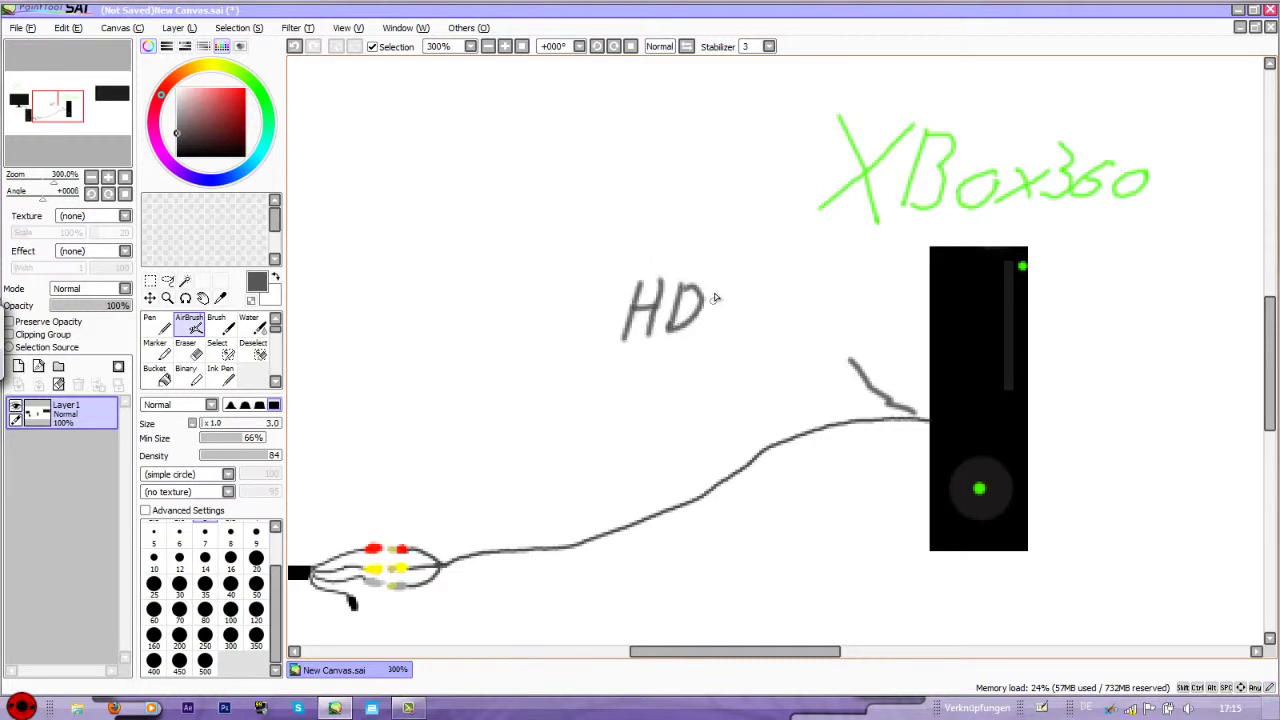
pyautogui.moveTo(718, 283)
pyautogui.mouseDown()
pyautogui.moveTo(706, 328)
pyautogui.moveTo(760, 284)
pyautogui.moveTo(755, 322)
pyautogui.moveTo(766, 320)
pyautogui.mouseUp()
pyautogui.moveTo(775, 322)
pyautogui.mouseDown()
pyautogui.moveTo(759, 324)
pyautogui.moveTo(779, 284)
pyautogui.mouseUp()
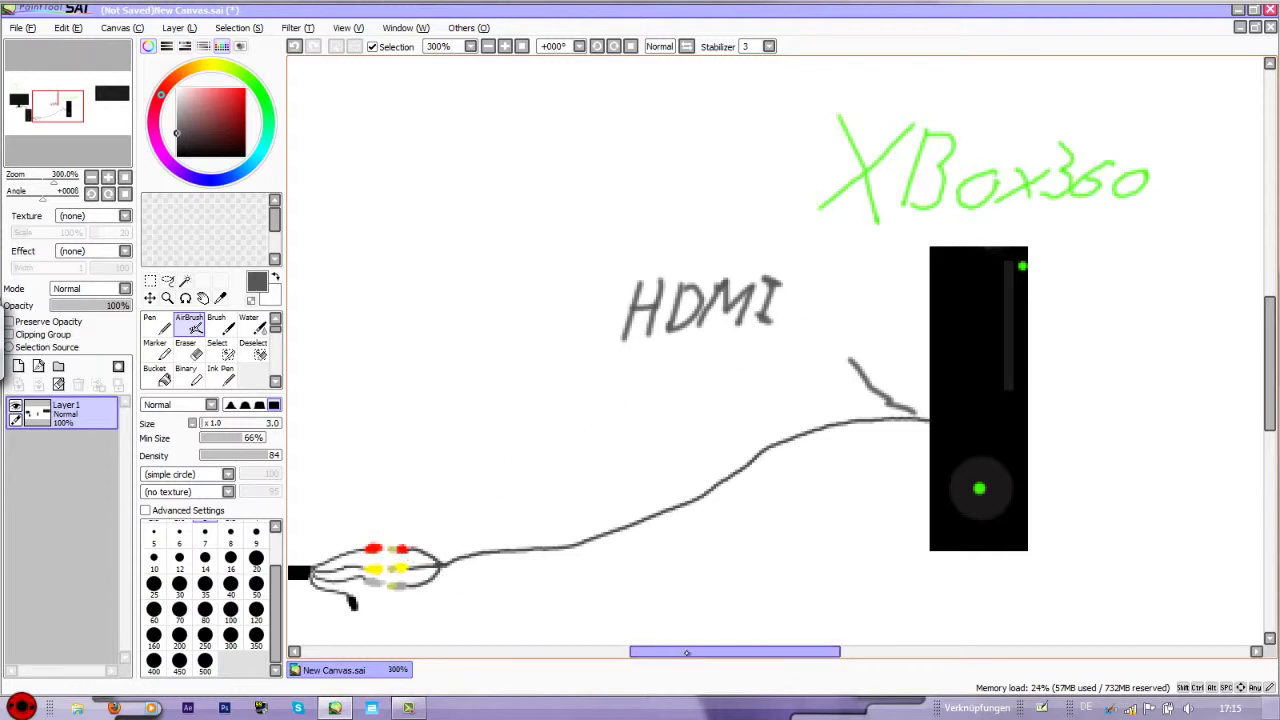
# Draw a short gray pointer at the junction behind the colored plugs and hand-letter Chinch beside it.
pyautogui.moveTo(687, 652); pyautogui.dragTo(644, 650)
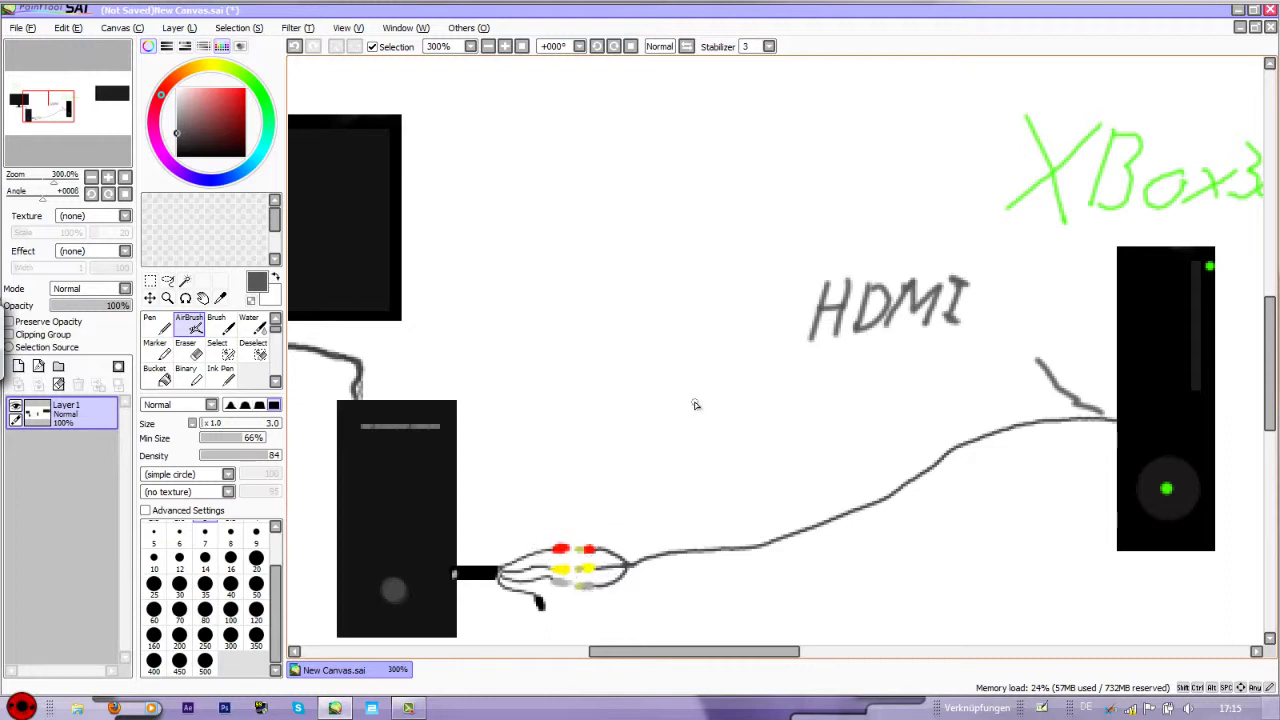
pyautogui.moveTo(668, 650); pyautogui.dragTo(709, 650)
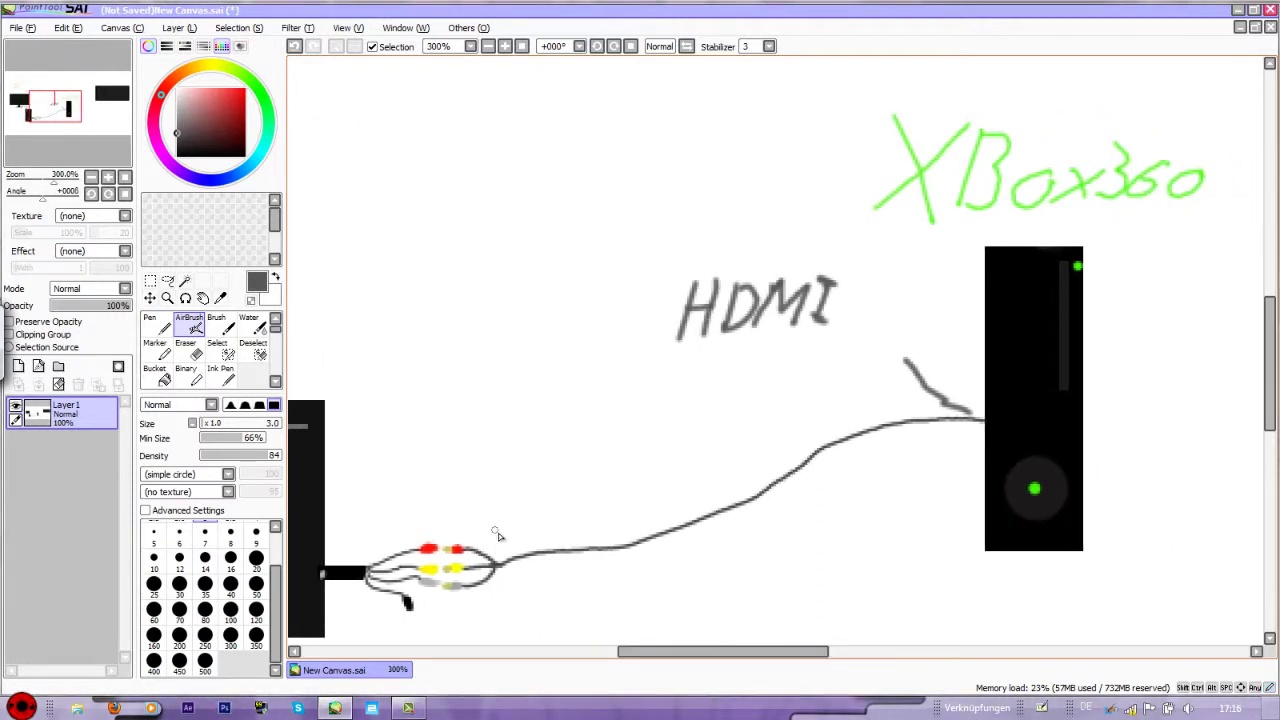
pyautogui.moveTo(497, 545)
pyautogui.mouseDown()
pyautogui.moveTo(505, 512)
pyautogui.moveTo(550, 487)
pyautogui.moveTo(590, 506)
pyautogui.moveTo(597, 476)
pyautogui.moveTo(626, 506)
pyautogui.mouseUp()
pyautogui.moveTo(641, 474)
pyautogui.mouseDown()
pyautogui.moveTo(655, 474)
pyautogui.moveTo(680, 500)
pyautogui.mouseUp()
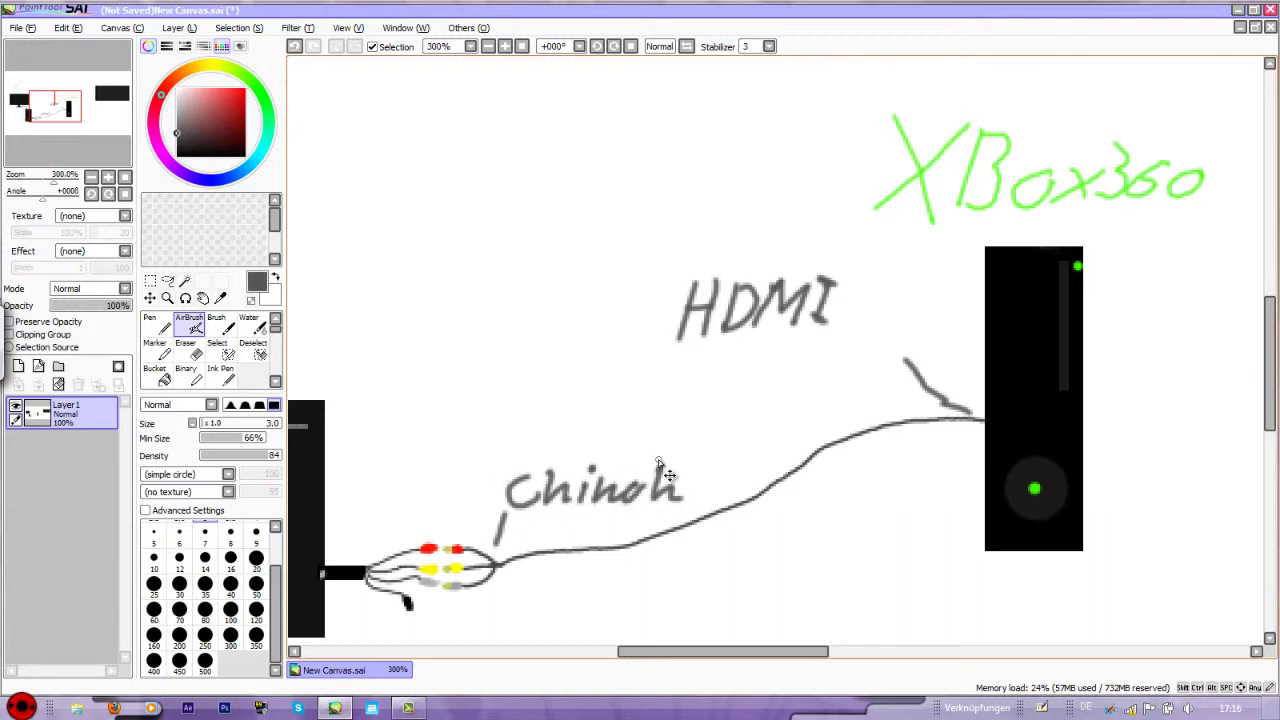
# Undo the gray Chinch and HDMI lettering together with both pointer lines.
pyautogui.hotkey('ctrl', 'z')
pyautogui.hotkey('ctrl', 'z')
pyautogui.hotkey('ctrl', 'z')
pyautogui.hotkey('ctrl', 'z')
pyautogui.hotkey('ctrl', 'z')
pyautogui.hotkey('ctrl', 'z')
pyautogui.hotkey('ctrl', 'z')
pyautogui.hotkey('ctrl', 'z')
pyautogui.hotkey('ctrl', 'z')
pyautogui.hotkey('ctrl', 'z')
pyautogui.hotkey('ctrl', 'z')
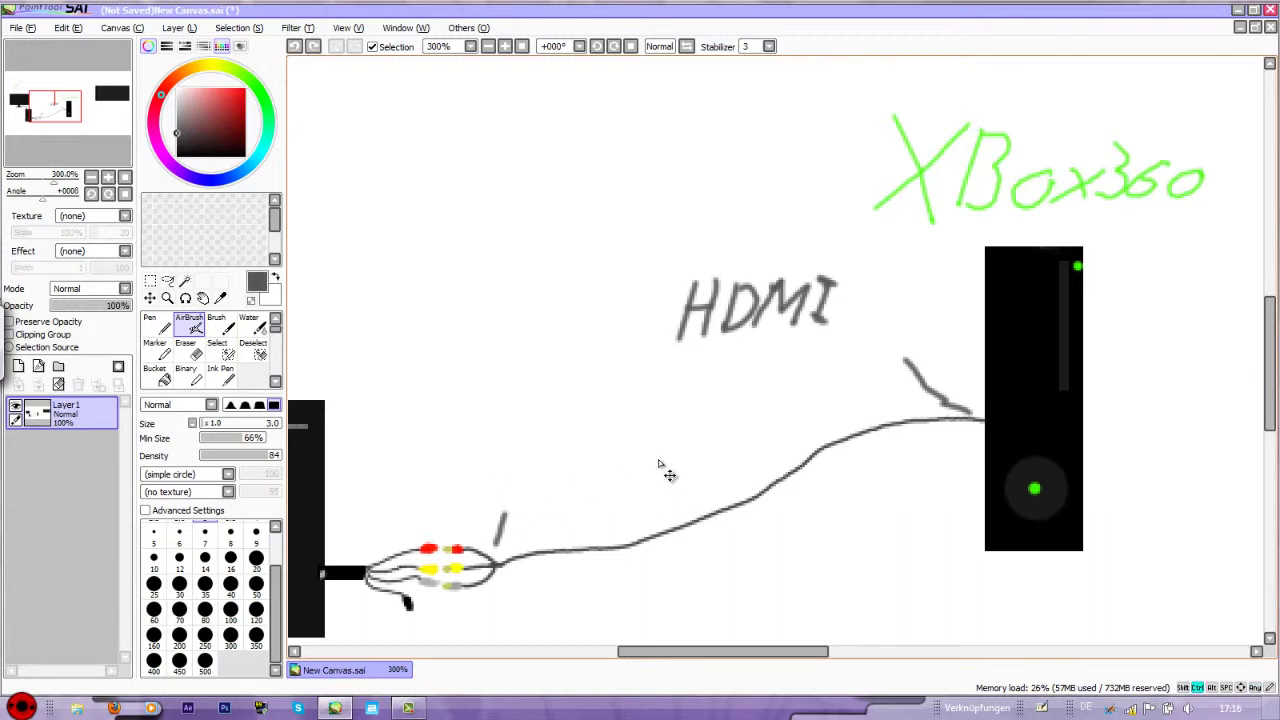
pyautogui.hotkey('ctrl', 'z')
pyautogui.hotkey('ctrl', 'z')
pyautogui.hotkey('ctrl', 'z')
pyautogui.hotkey('ctrl', 'z')
pyautogui.hotkey('ctrl', 'z')
pyautogui.hotkey('ctrl', 'z')
pyautogui.hotkey('ctrl', 'z')
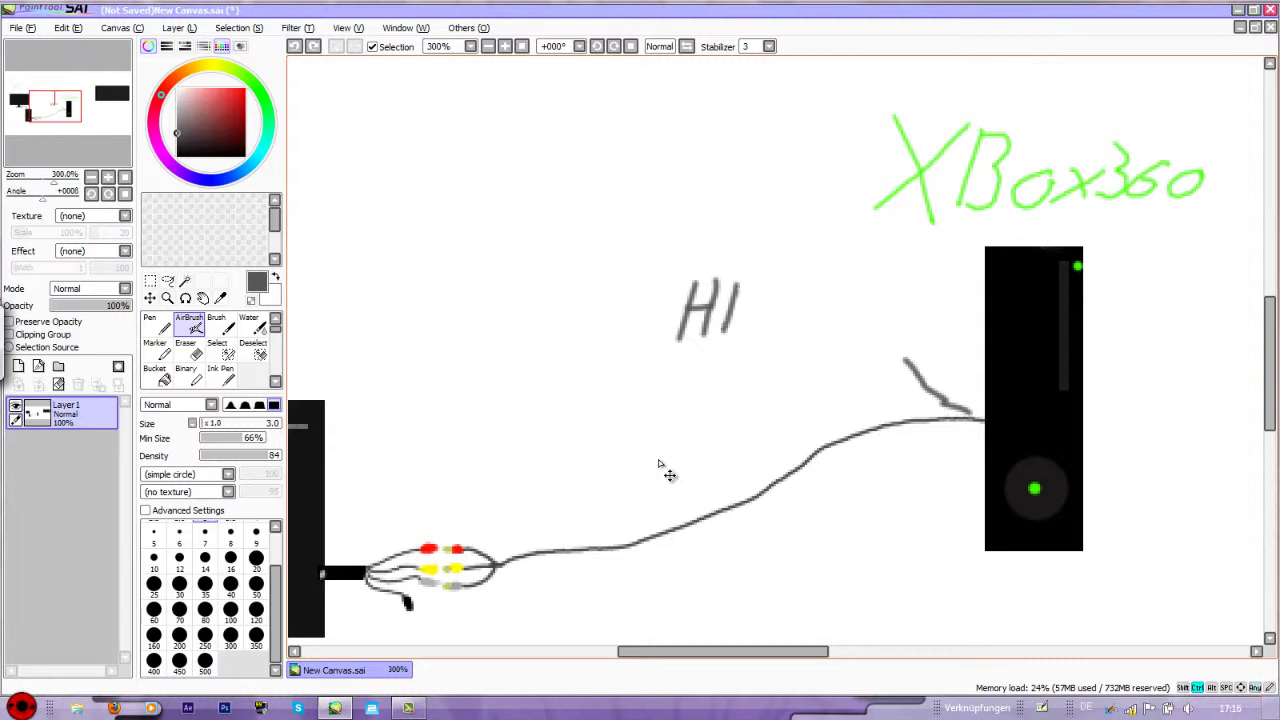
pyautogui.hotkey('ctrl', 'z')
pyautogui.hotkey('ctrl', 'z')
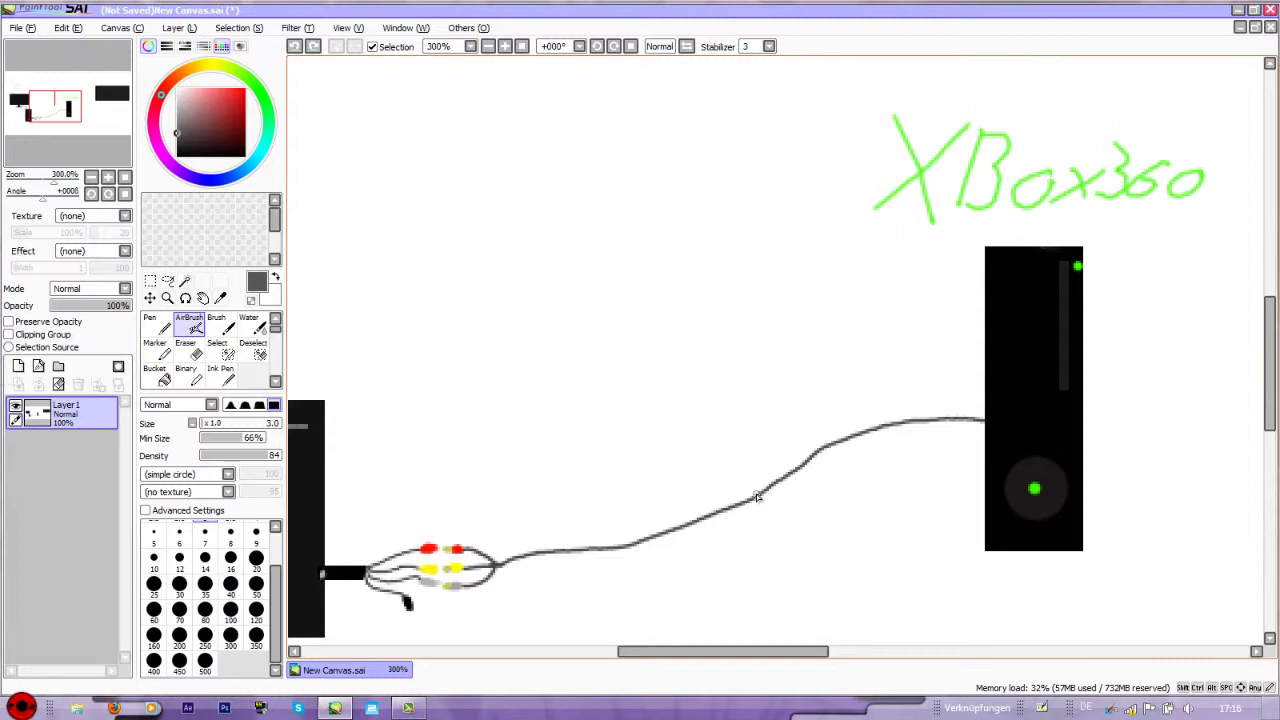
# Cross out the large black television with two diagonal bright red AirBrush strokes.
pyautogui.hscroll(2, 757, 497)
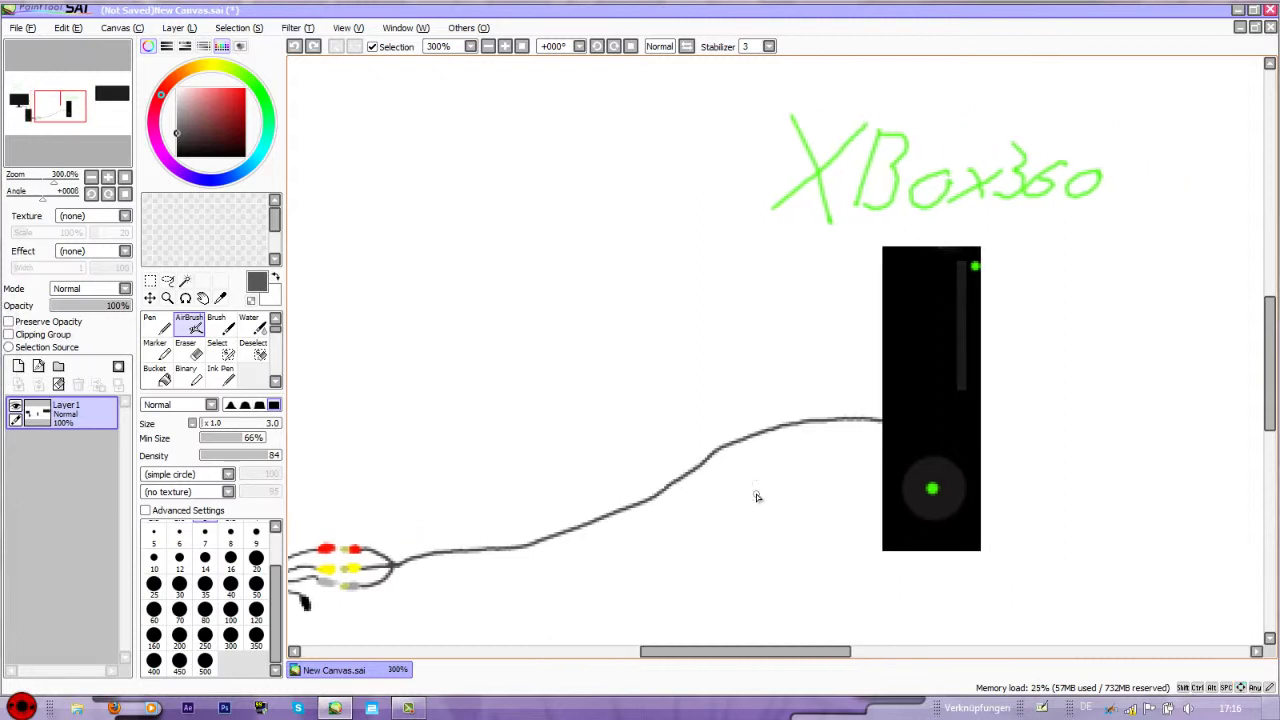
pyautogui.moveTo(723, 652); pyautogui.dragTo(935, 632)
pyautogui.moveTo(1271, 370); pyautogui.dragTo(1271, 300)
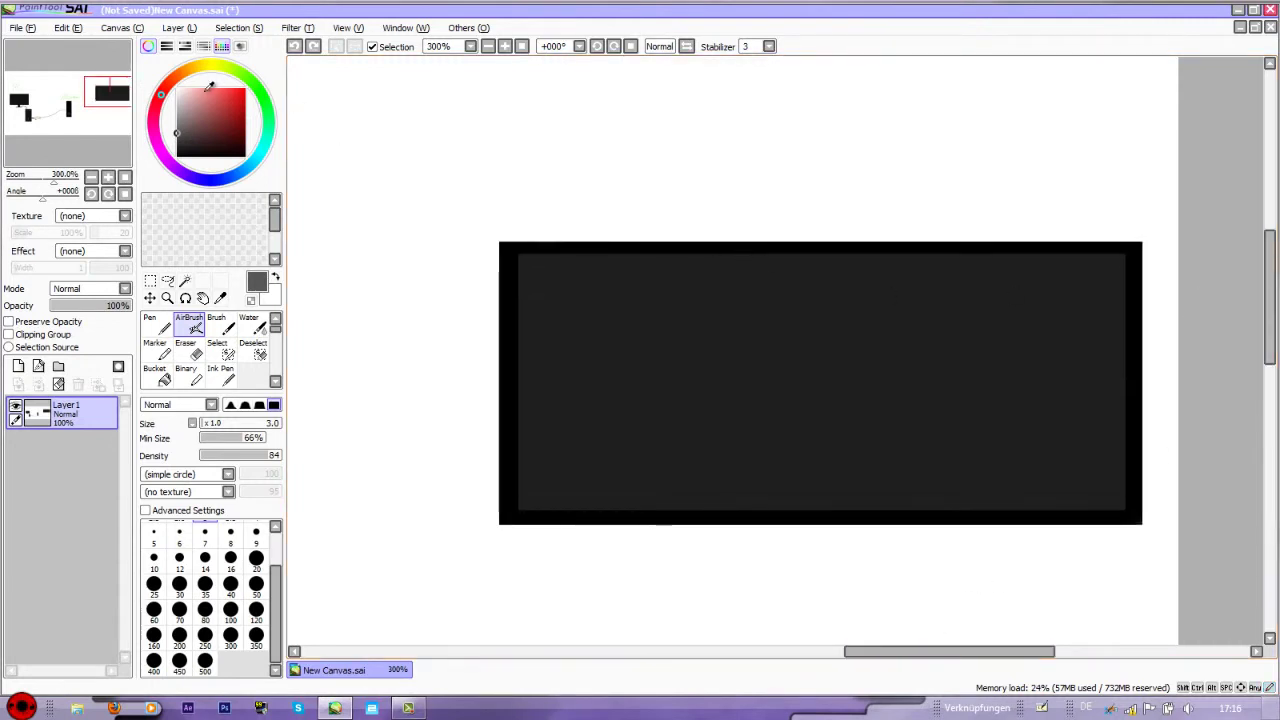
pyautogui.click(244, 88)
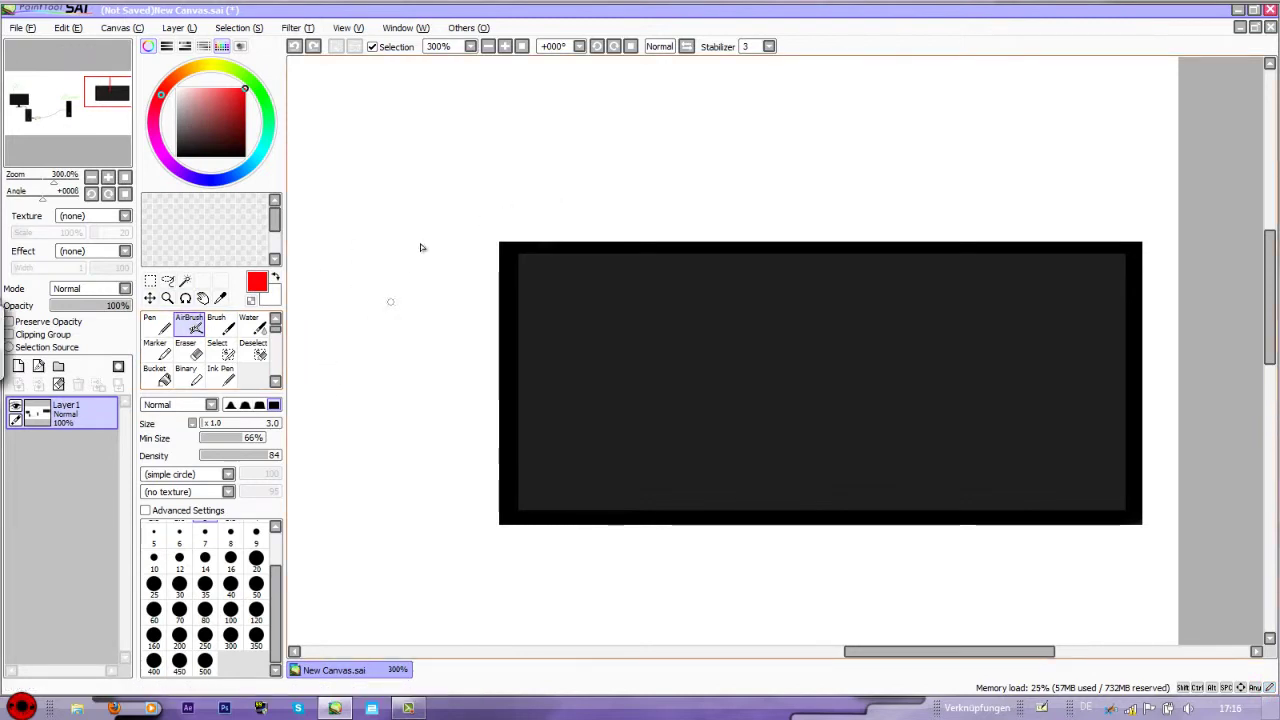
pyautogui.moveTo(406, 188)
pyautogui.mouseDown()
pyautogui.moveTo(413, 178)
pyautogui.moveTo(766, 366)
pyautogui.moveTo(1105, 588)
pyautogui.mouseUp()
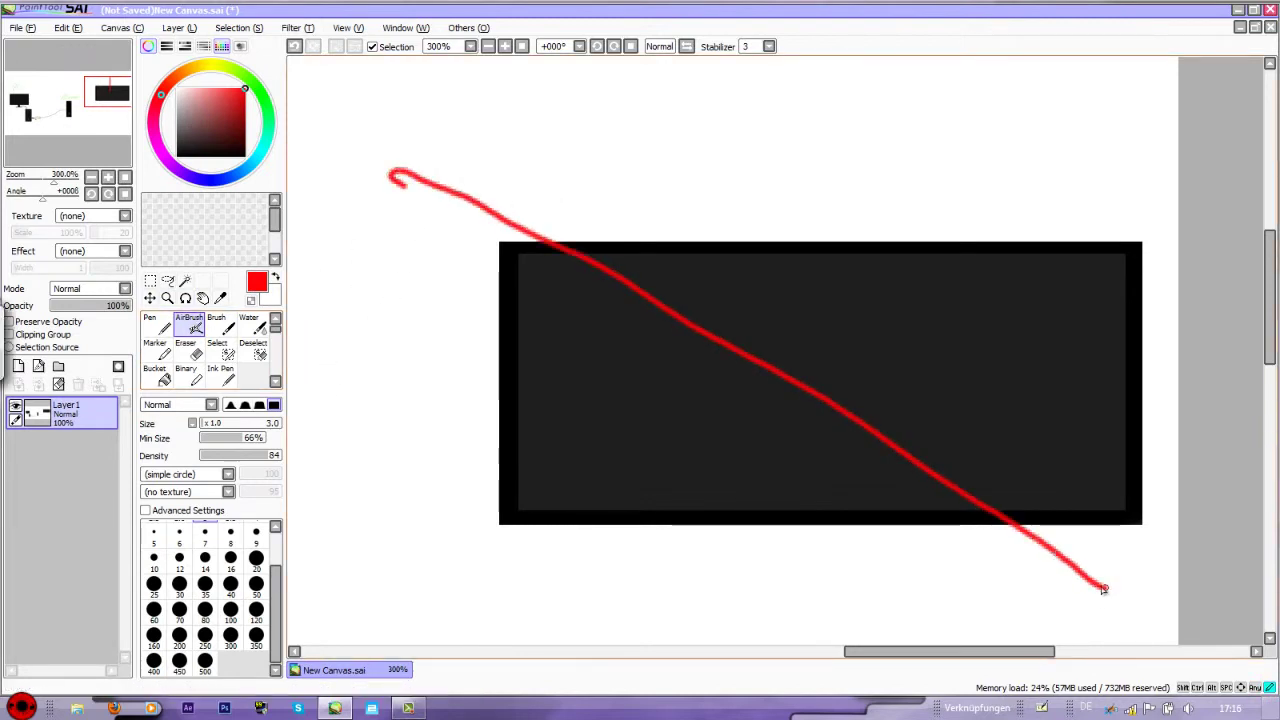
pyautogui.moveTo(394, 606)
pyautogui.mouseDown()
pyautogui.moveTo(806, 305)
pyautogui.moveTo(995, 197)
pyautogui.moveTo(1115, 172)
pyautogui.mouseUp()
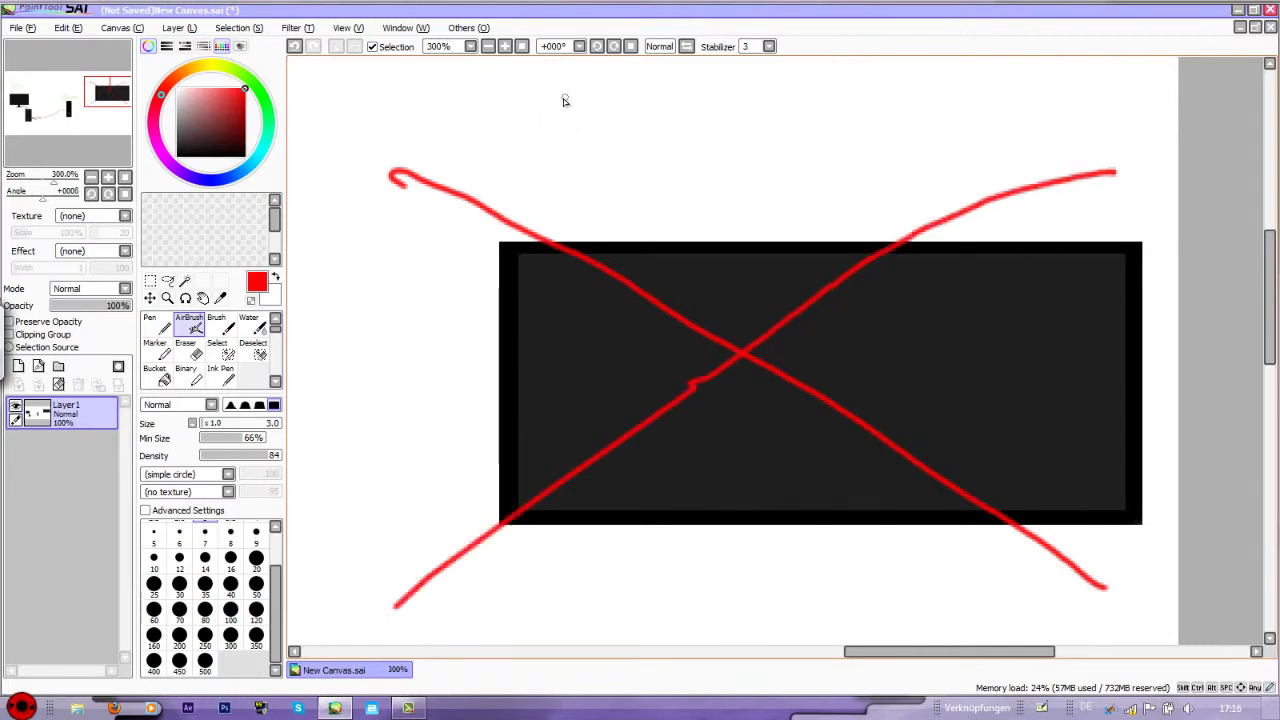
# Hand-letter the price 1000 € in red above the television and undo the stray stroke beside it.
pyautogui.moveTo(495, 130); pyautogui.dragTo(528, 146)
pyautogui.moveTo(605, 103)
pyautogui.mouseDown()
pyautogui.moveTo(652, 106)
pyautogui.moveTo(675, 128)
pyautogui.moveTo(712, 104)
pyautogui.moveTo(745, 130)
pyautogui.moveTo(766, 110)
pyautogui.moveTo(762, 122)
pyautogui.mouseUp()
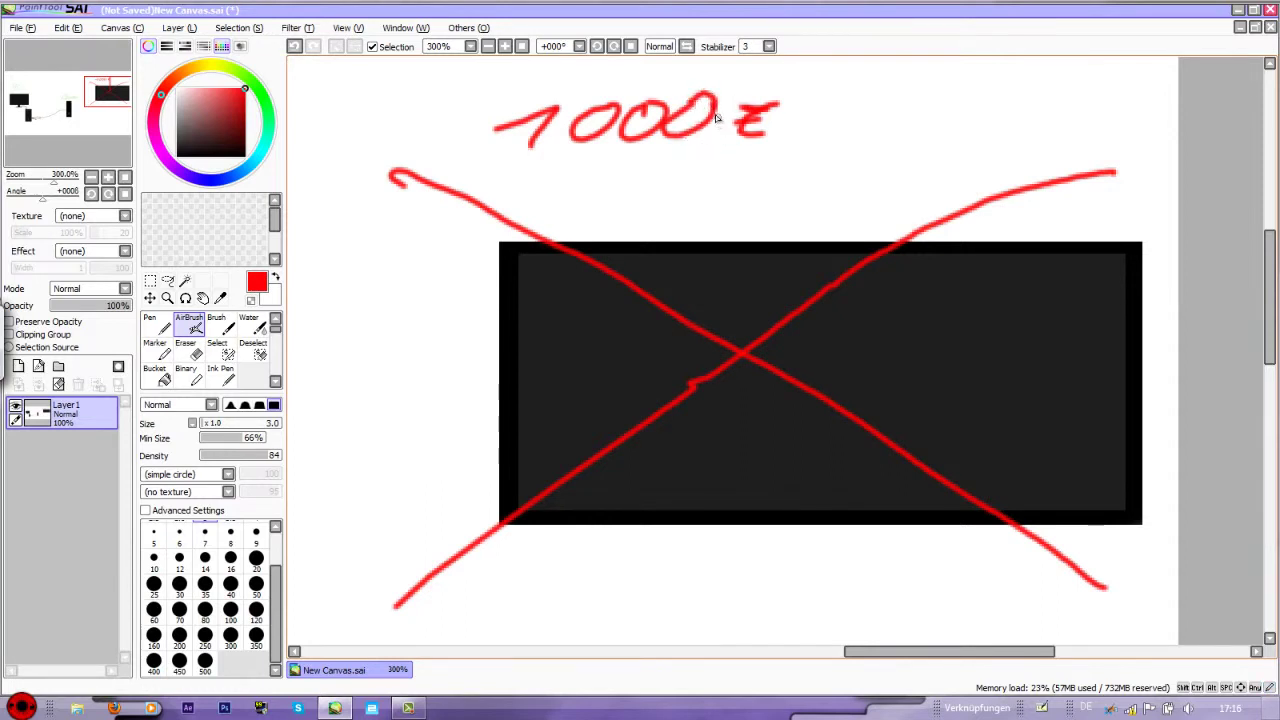
pyautogui.moveTo(712, 114); pyautogui.dragTo(700, 140)
pyautogui.hotkey('ctrl', 'z')
# Underline the red price with several scribbled strokes and hand-letter ebay on the television's screen.
pyautogui.moveTo(670, 172)
pyautogui.mouseDown()
pyautogui.moveTo(783, 186)
pyautogui.moveTo(745, 220)
pyautogui.mouseUp()
pyautogui.moveTo(546, 333); pyautogui.dragTo(588, 366)
pyautogui.moveTo(645, 296)
pyautogui.mouseDown()
pyautogui.moveTo(658, 336)
pyautogui.moveTo(712, 348)
pyautogui.moveTo(762, 334)
pyautogui.mouseUp()
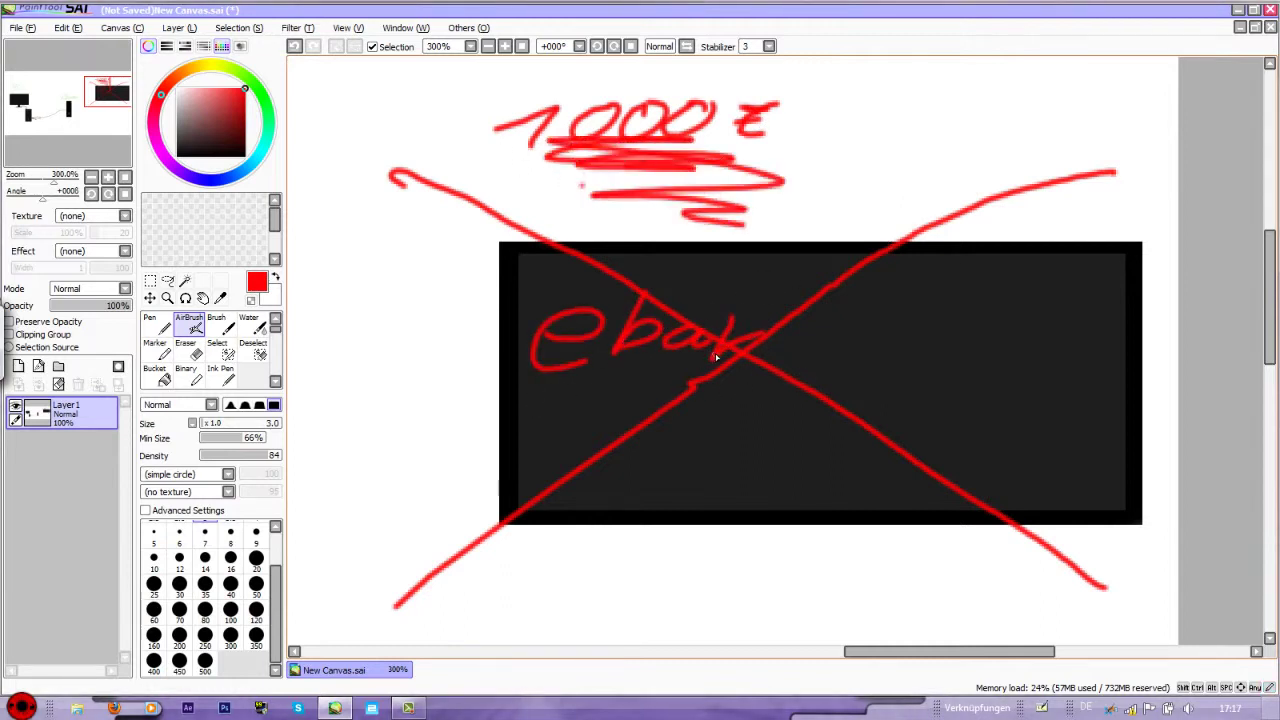
# Undo all red strokes on and around the television, including the cross, price, underlining and ebay lettering.
pyautogui.press('ctrl')
pyautogui.hotkey('ctrl', 'z')
pyautogui.hotkey('ctrl', 'z')
pyautogui.hotkey('ctrl', 'z')
pyautogui.hotkey('ctrl', 'z')
pyautogui.hotkey('ctrl', 'z')
pyautogui.hotkey('ctrl', 'z')
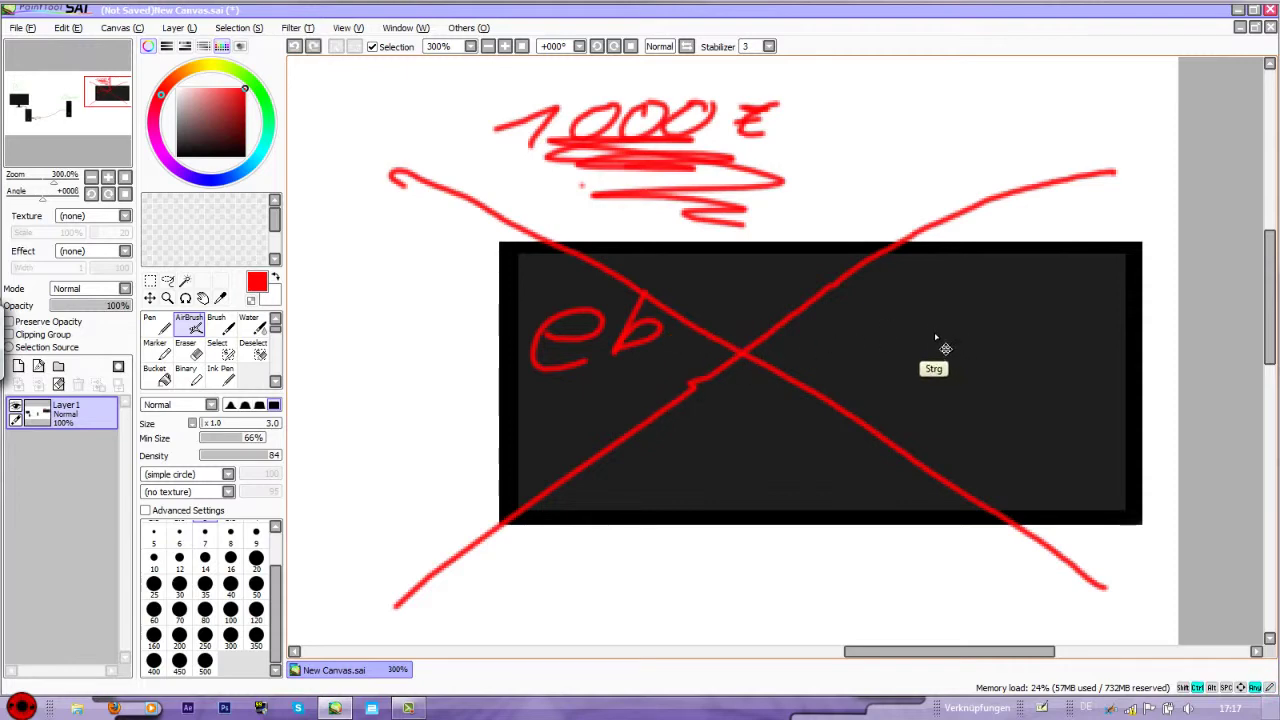
pyautogui.hotkey('ctrl', 'z')
pyautogui.hotkey('ctrl', 'z')
pyautogui.hotkey('ctrl', 'z')
pyautogui.hotkey('ctrl', 'z')
pyautogui.hotkey('ctrl', 'z')
pyautogui.hotkey('ctrl', 'z')
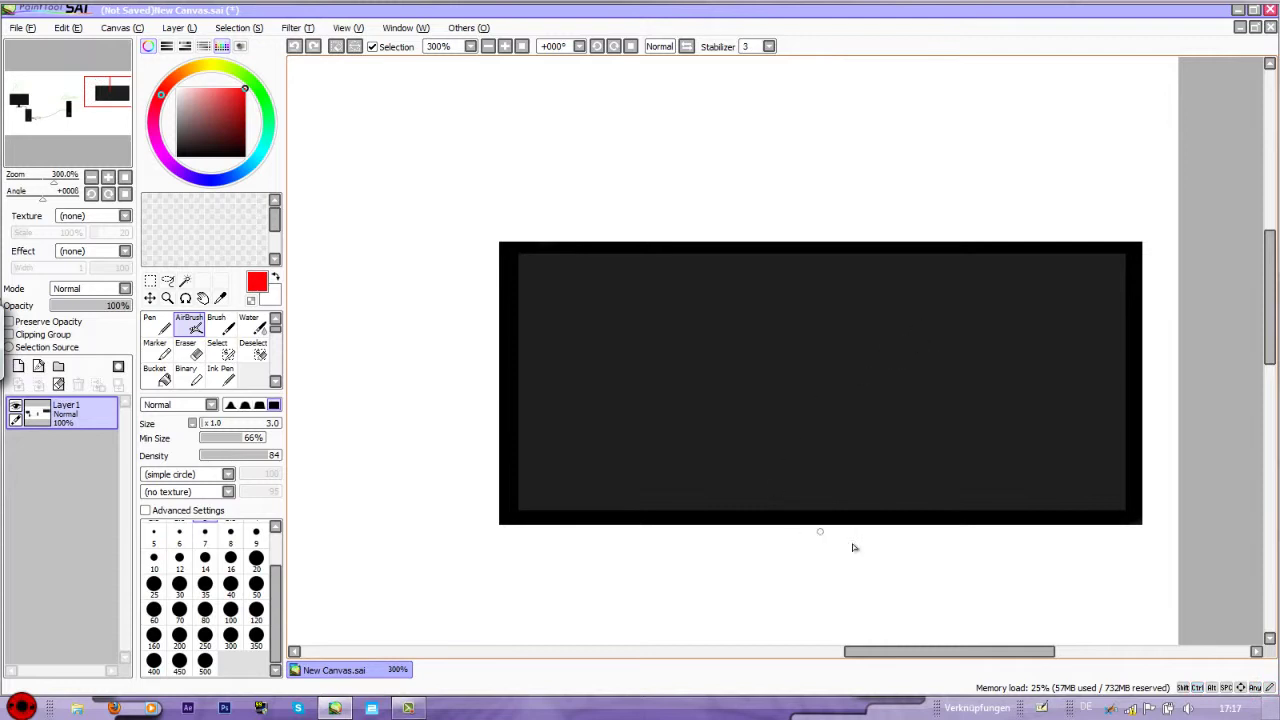
# Switch to the rectangular selection tool and clear the selection around the adapter cables beside the PC tower.
pyautogui.moveTo(927, 651); pyautogui.dragTo(708, 672)
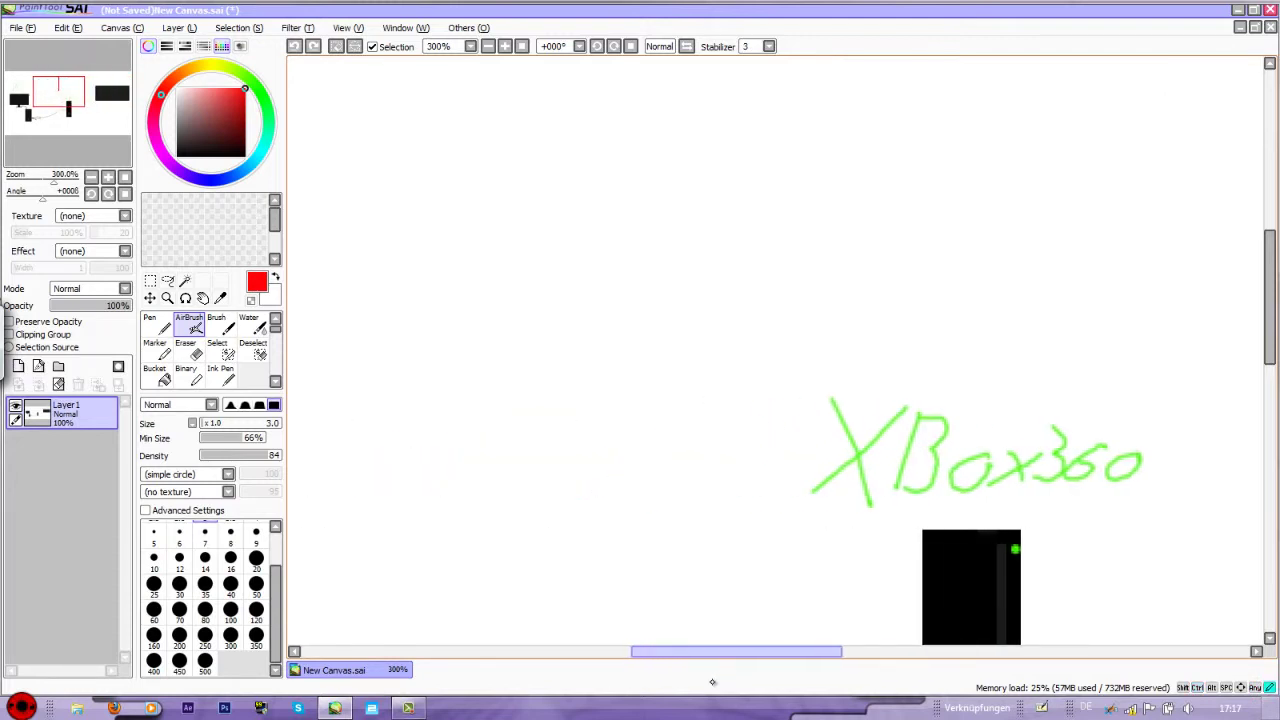
pyautogui.moveTo(1270, 323); pyautogui.dragTo(1255, 416)
pyautogui.moveTo(791, 653); pyautogui.dragTo(746, 653)
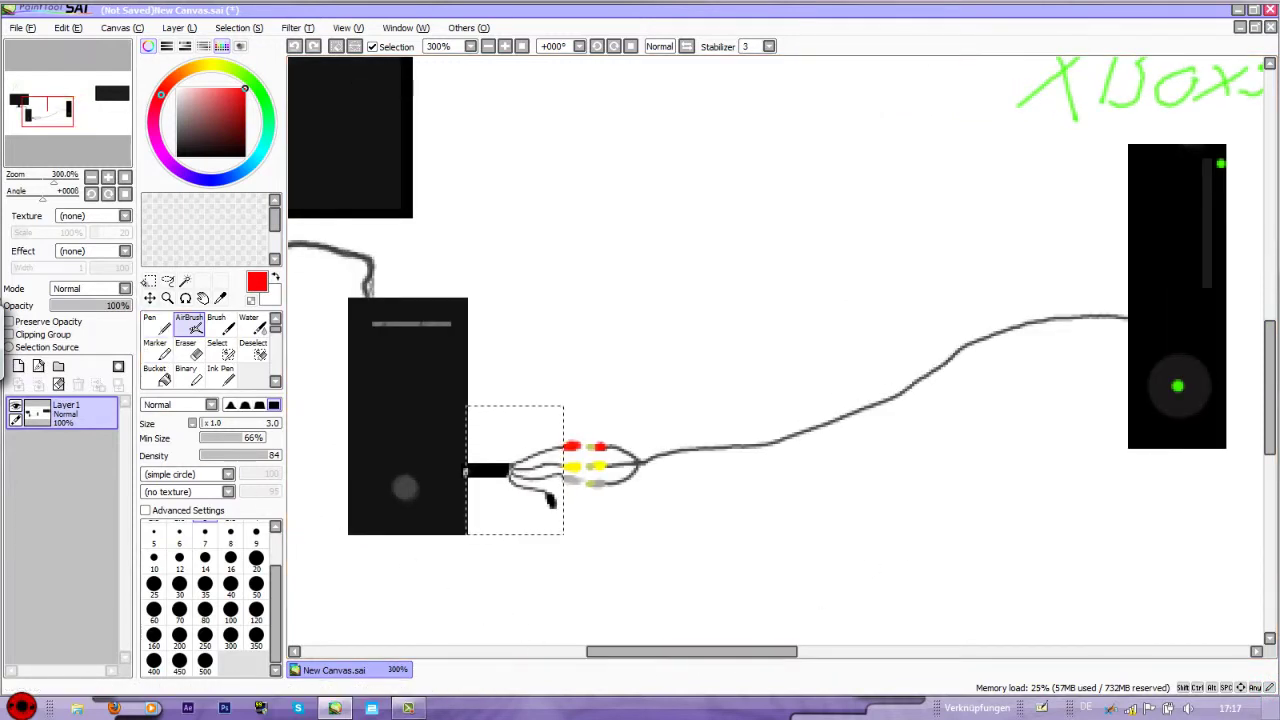
pyautogui.press('m')
pyautogui.hotkey('ctrl', 'd')
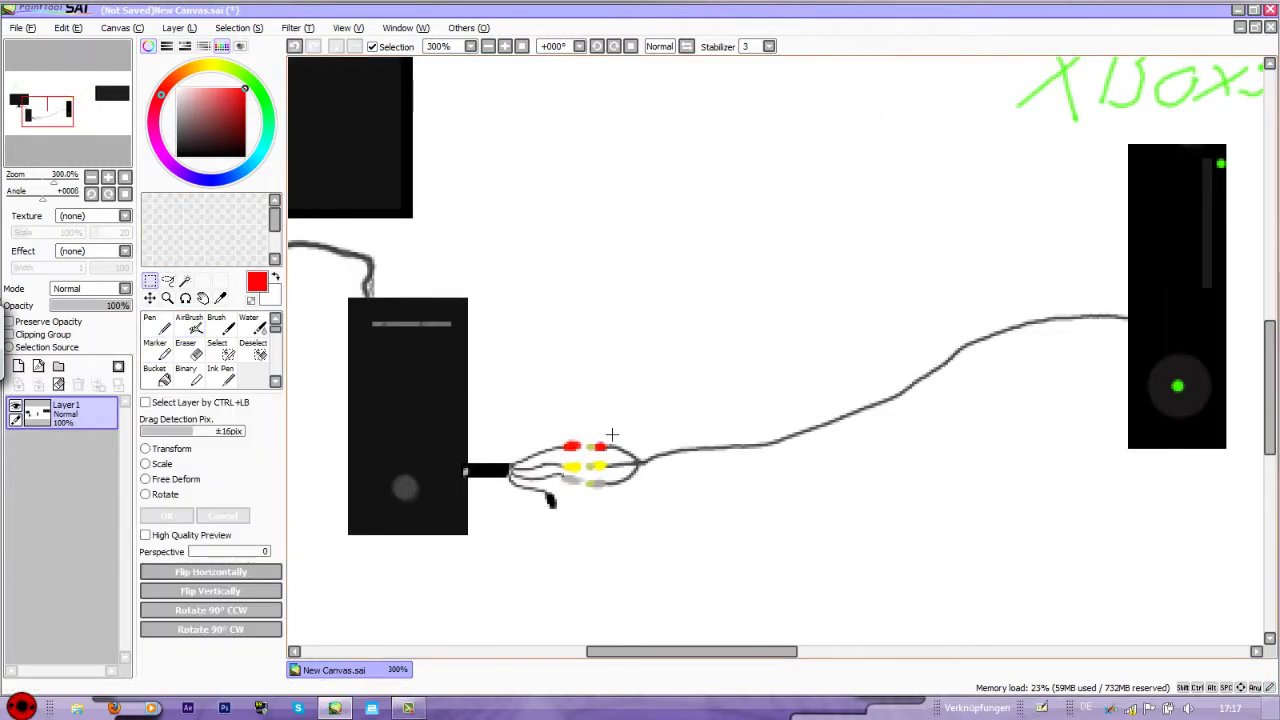
pyautogui.moveTo(665, 651)
pyautogui.mouseDown()
pyautogui.moveTo(539, 651)
pyautogui.moveTo(623, 633)
pyautogui.moveTo(723, 640)
pyautogui.moveTo(621, 645)
pyautogui.moveTo(909, 646)
pyautogui.moveTo(755, 646)
pyautogui.moveTo(769, 646)
pyautogui.mouseUp()
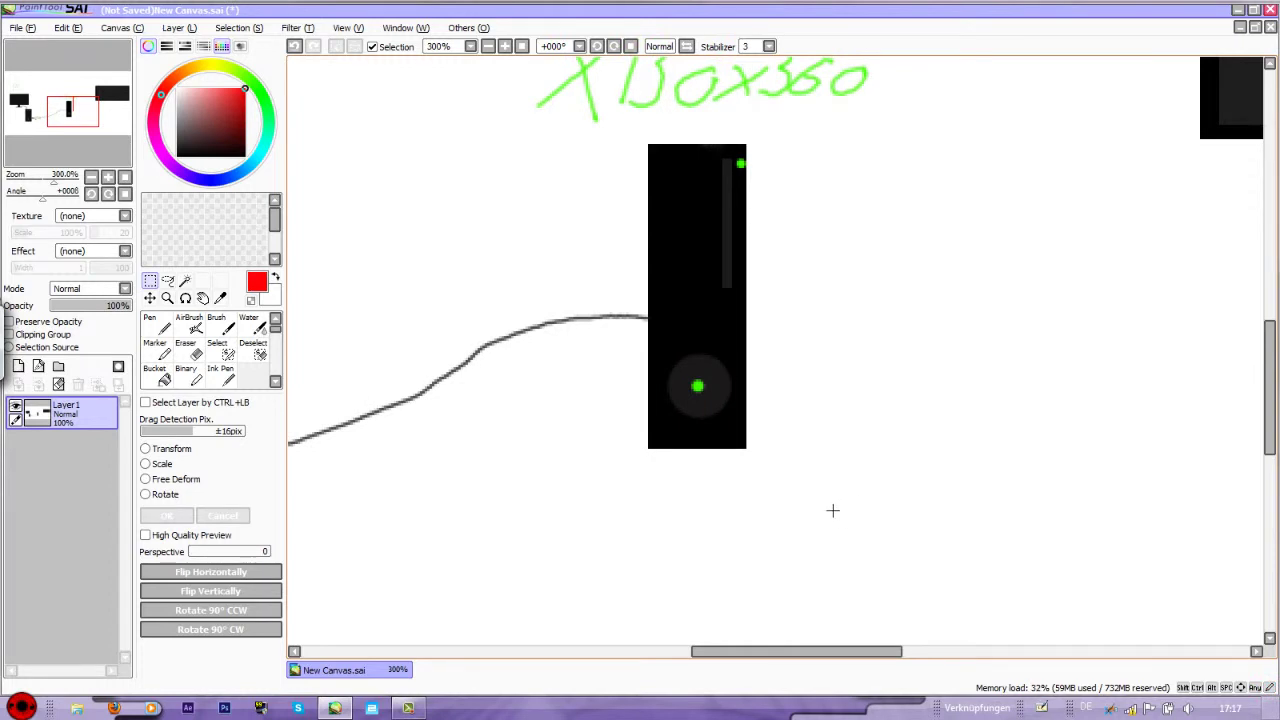
pyautogui.moveTo(1260, 351); pyautogui.dragTo(1266, 322)
pyautogui.moveTo(865, 651); pyautogui.dragTo(843, 651)
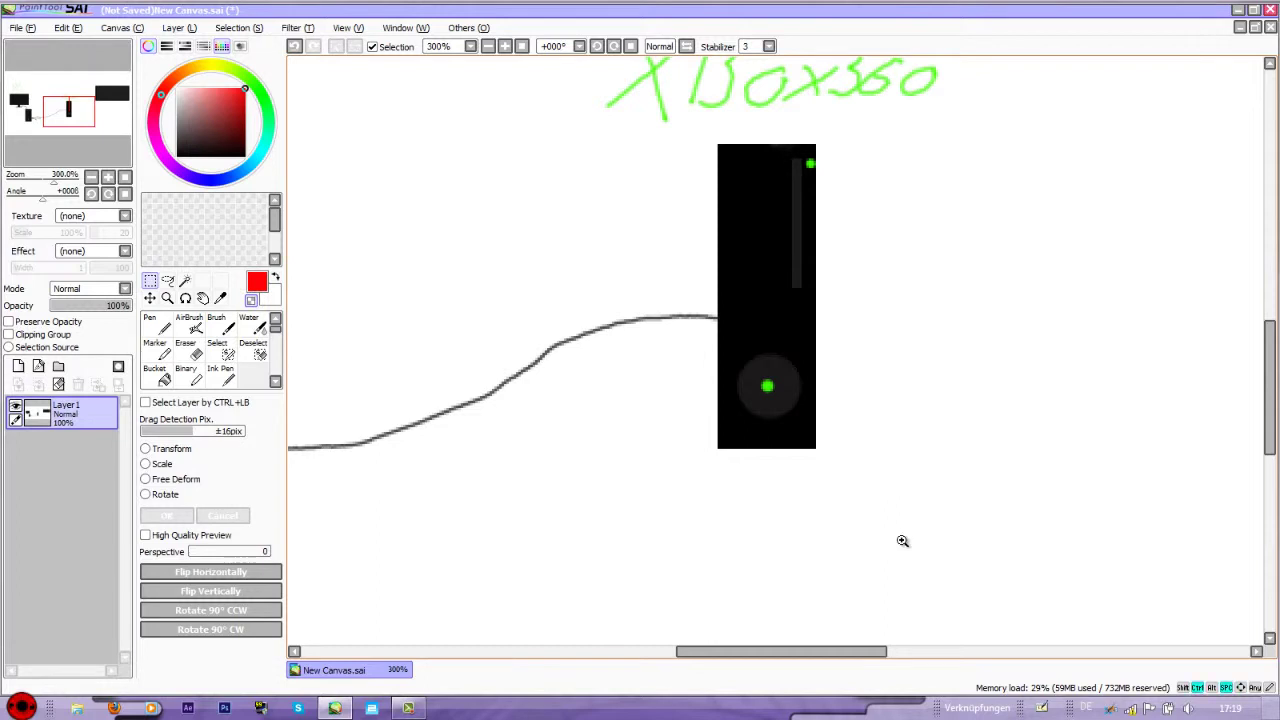
pyautogui.hotkey('ctrl', 'space')
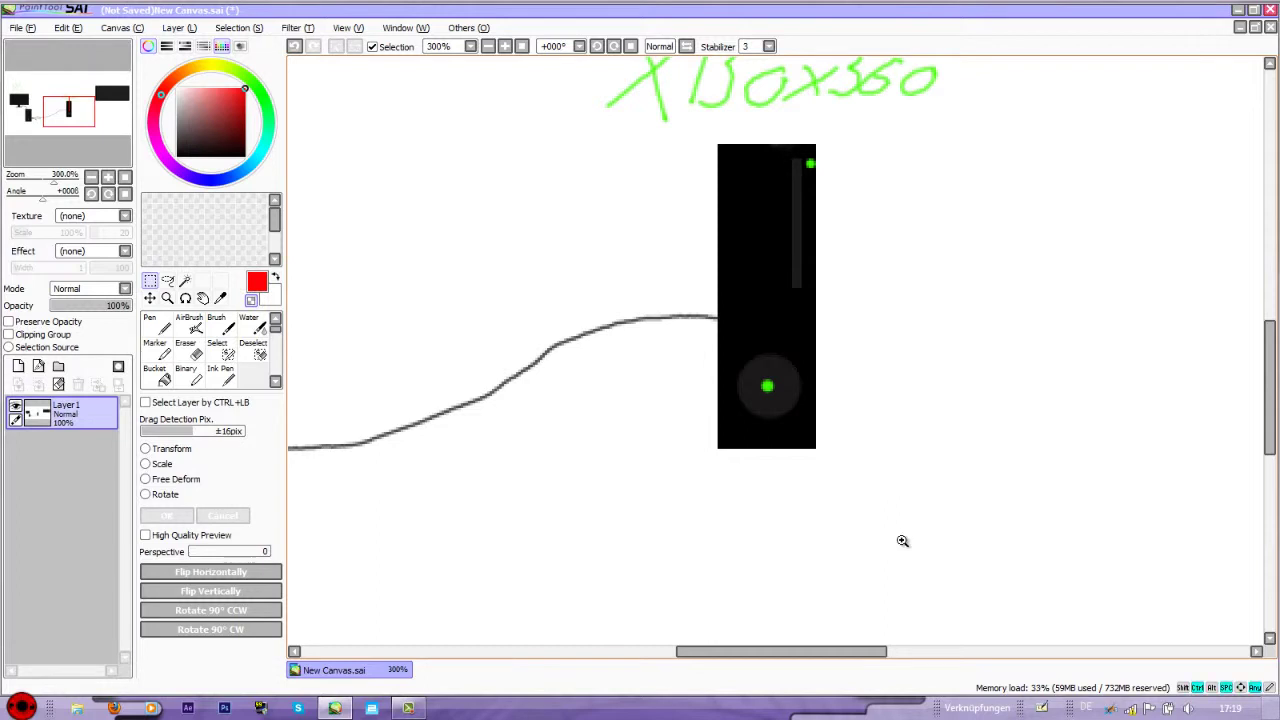